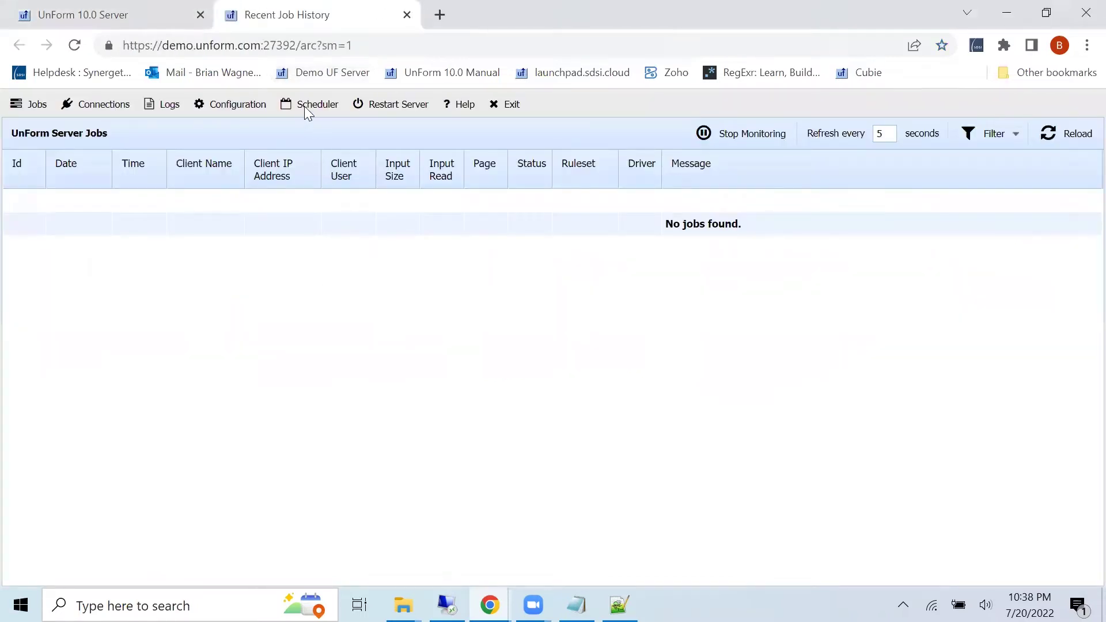
# Open the Scheduler page to list the IM_Exceptions and ImportDocs tasks
pyautogui.click(306, 109)
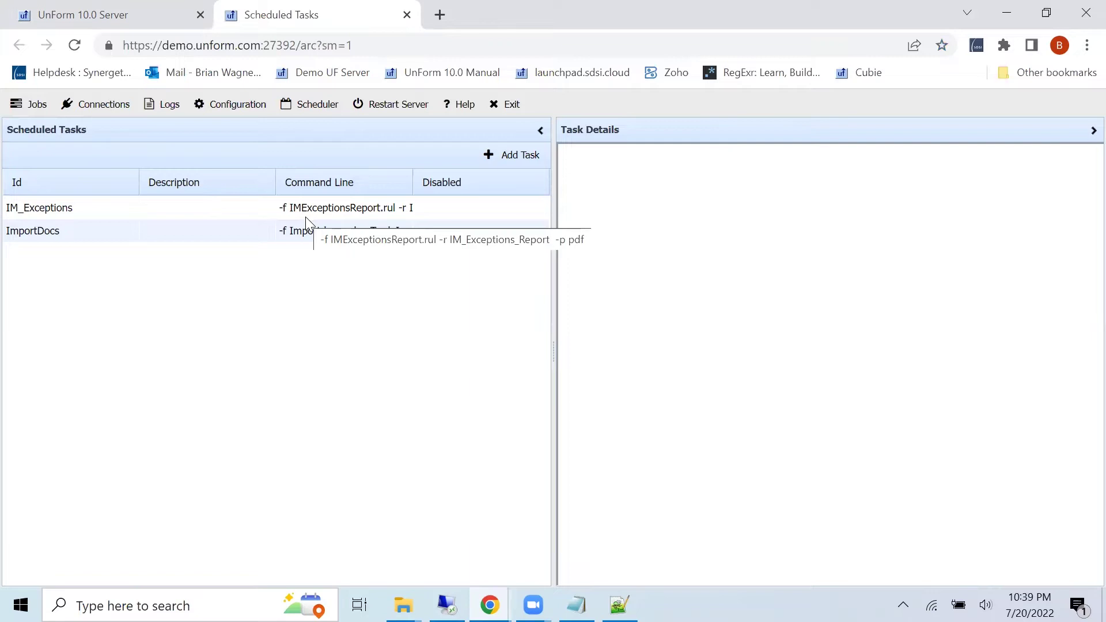
# Widen the Command Line column, inspect ImportDocs' Importdocs.rul and TradeInvoice entries, then select IM_Exceptions
pyautogui.click(312, 233)
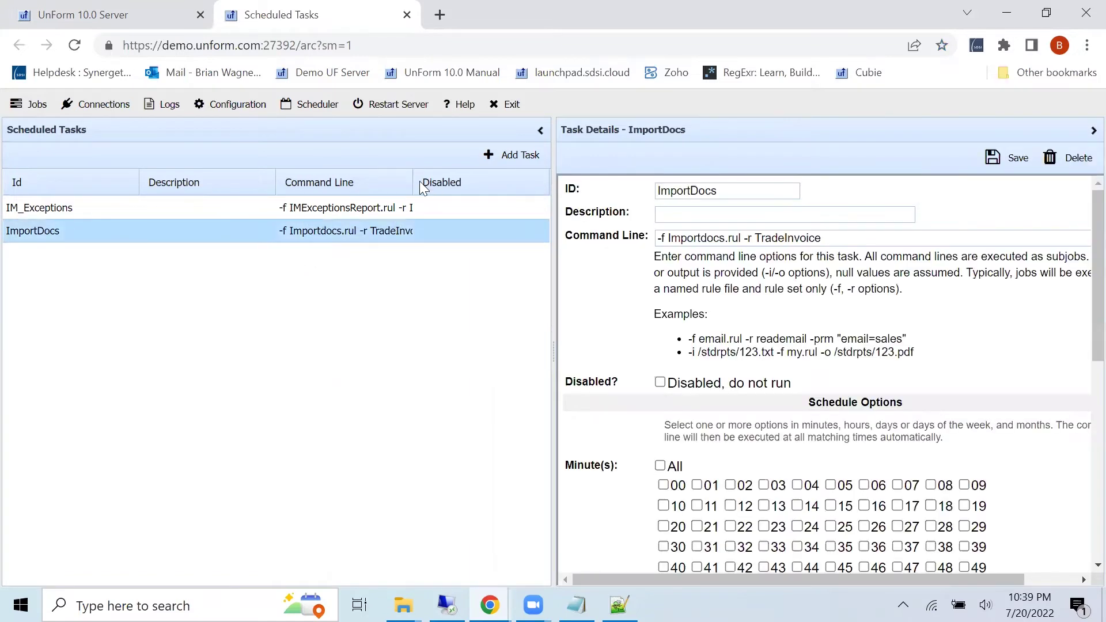
pyautogui.moveTo(410, 180); pyautogui.dragTo(457, 181)
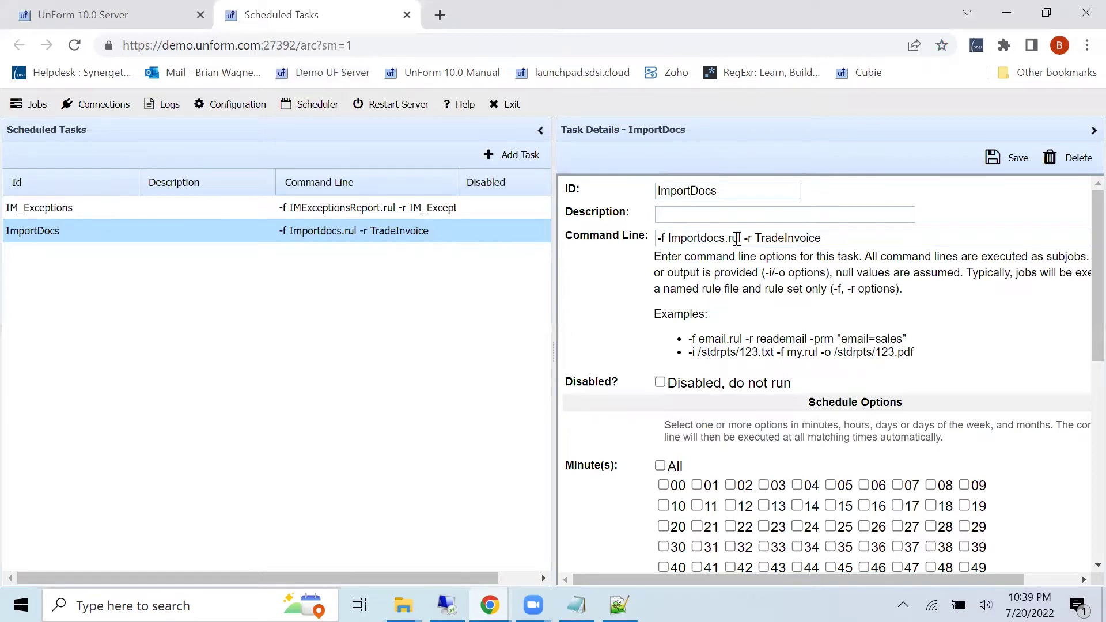
pyautogui.doubleClick(737, 238)
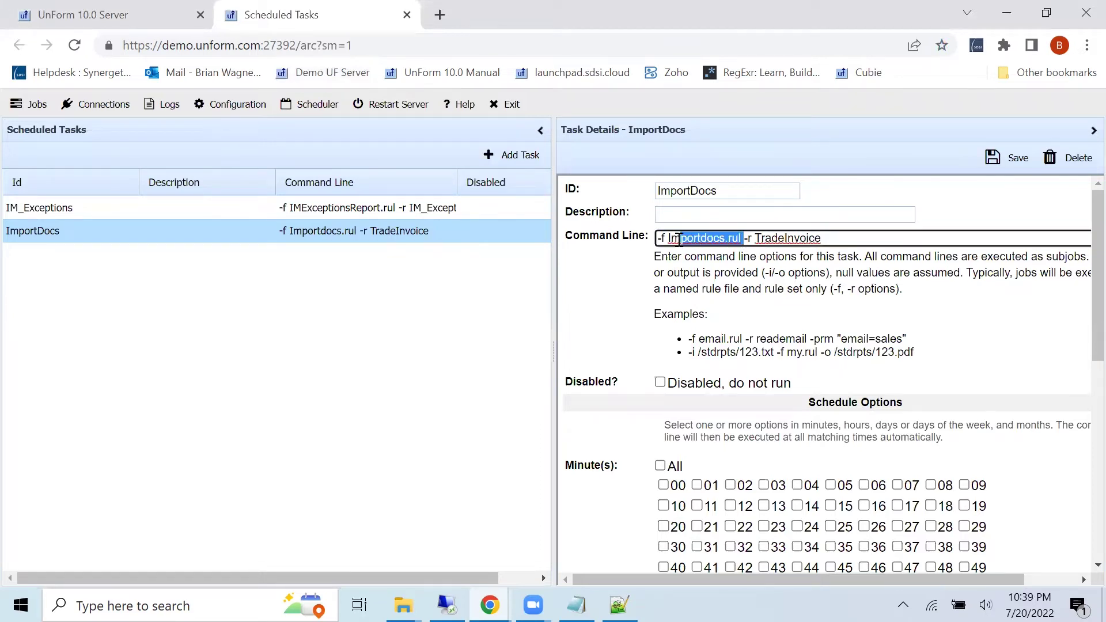
pyautogui.moveTo(821, 238); pyautogui.dragTo(755, 238)
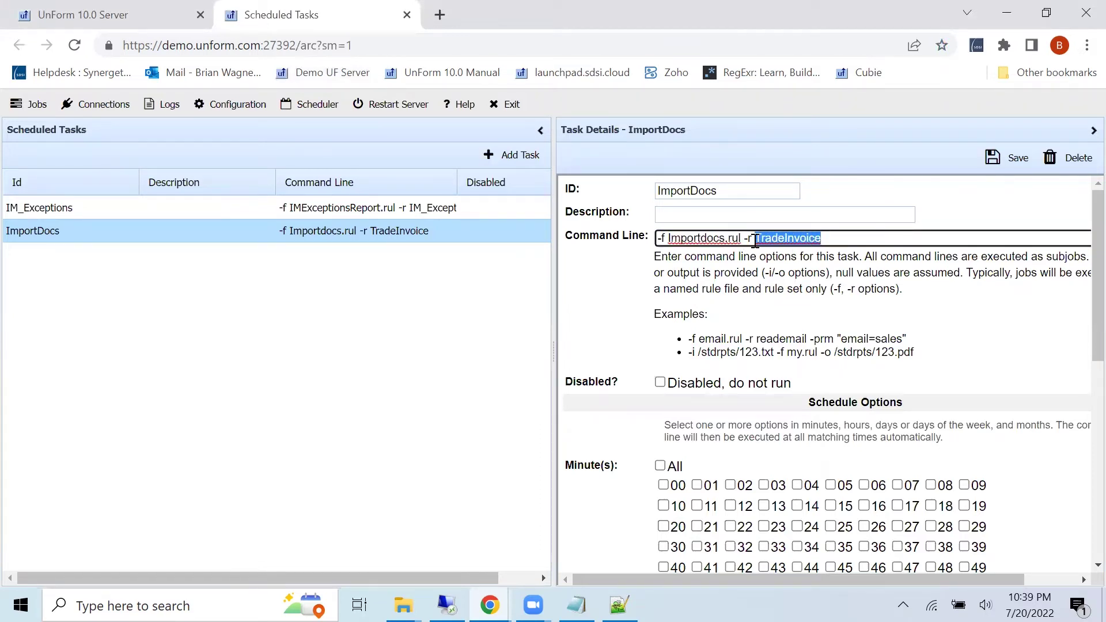
pyautogui.click(686, 313)
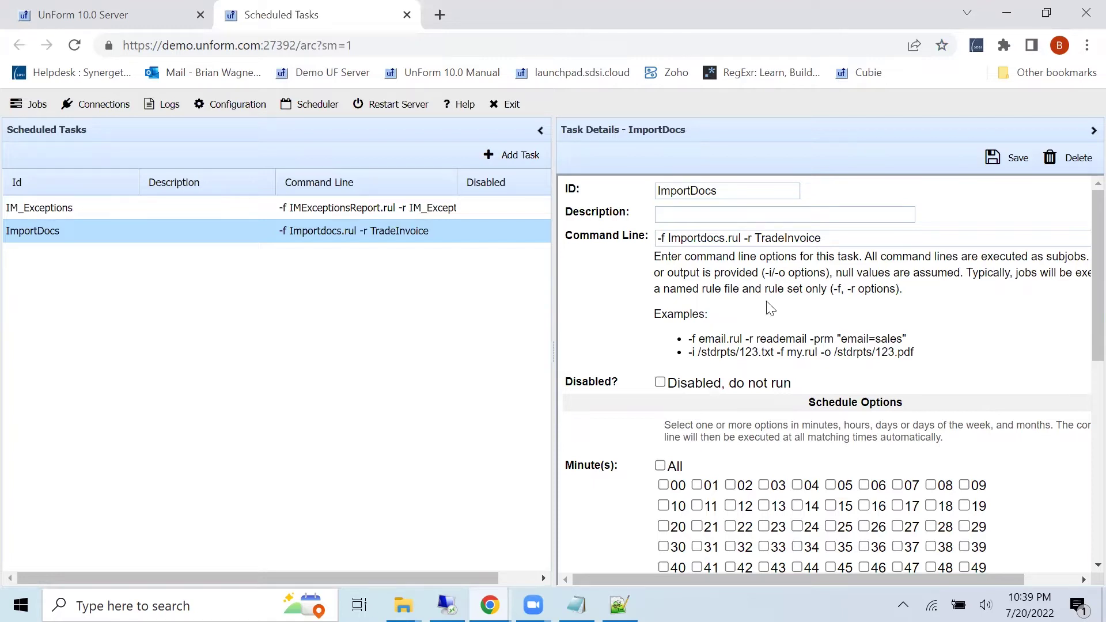
pyautogui.click(310, 207)
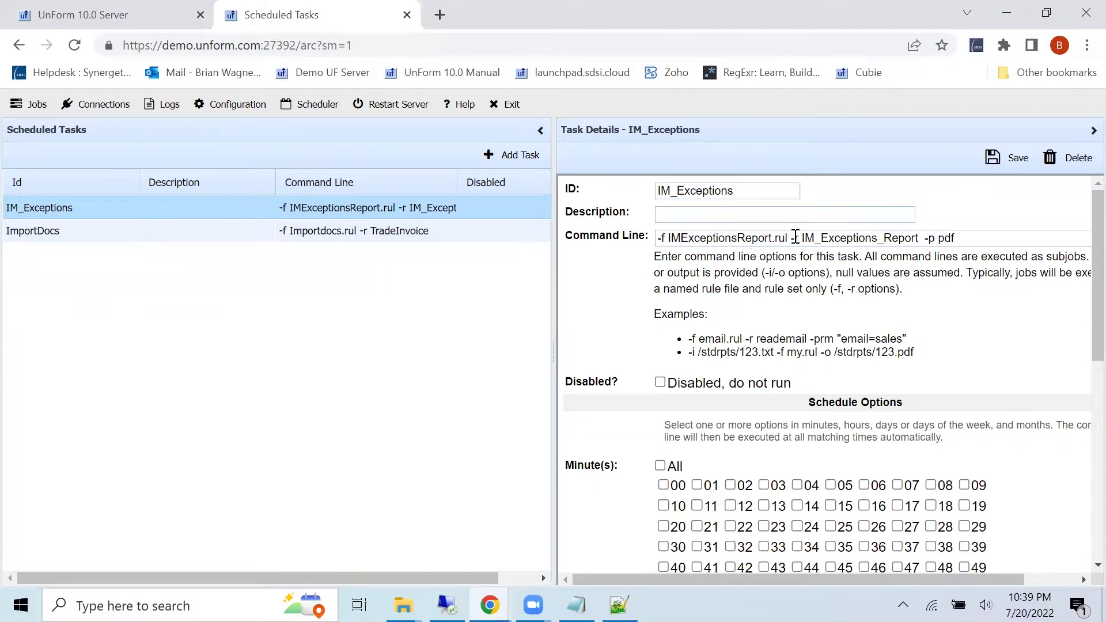
pyautogui.moveTo(791, 239); pyautogui.dragTo(658, 238)
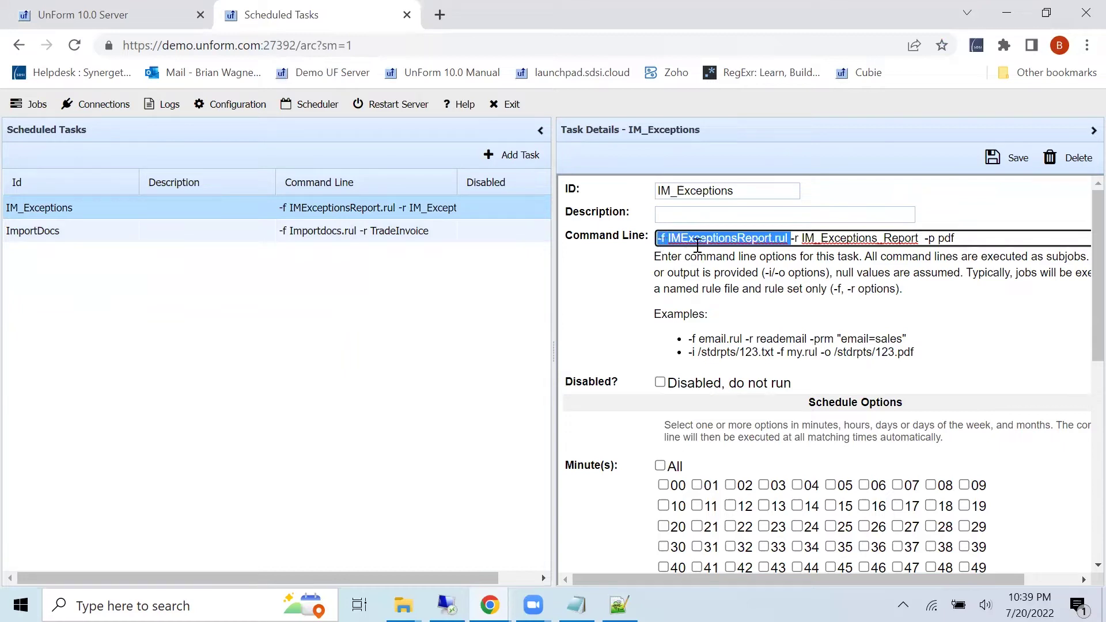
pyautogui.click(847, 238)
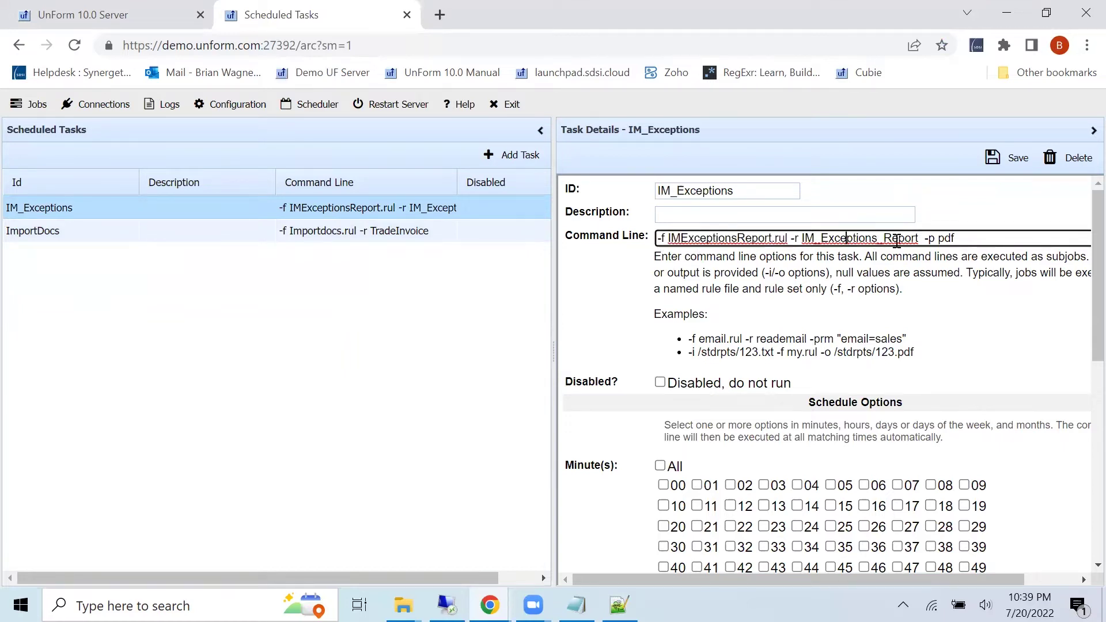
pyautogui.moveTo(921, 239); pyautogui.dragTo(791, 238)
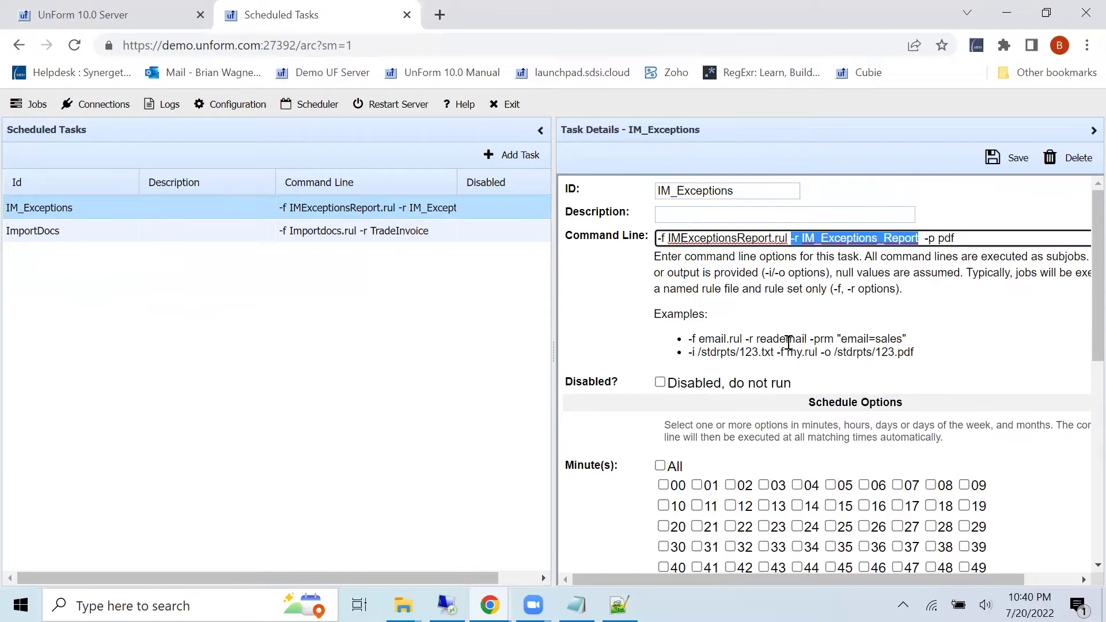
pyautogui.click(966, 240)
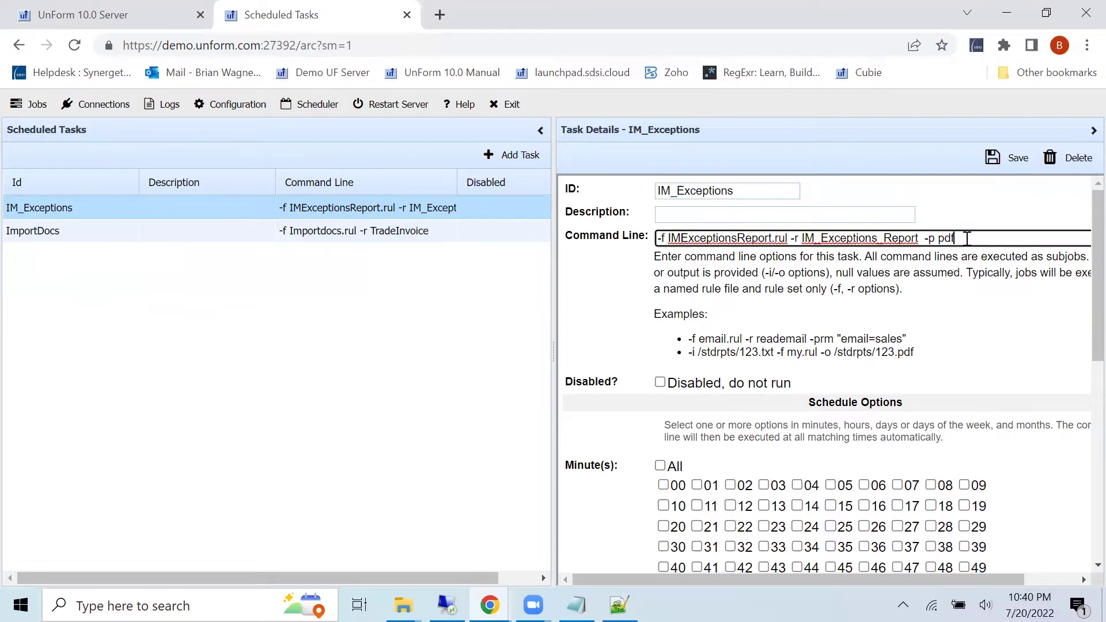
pyautogui.moveTo(971, 241); pyautogui.dragTo(925, 239)
pyautogui.click(970, 239)
# Schedule IM_Exceptions for every month, on Mondays, at hour 17 and minute 30
pyautogui.scroll(-6, 694, 369)
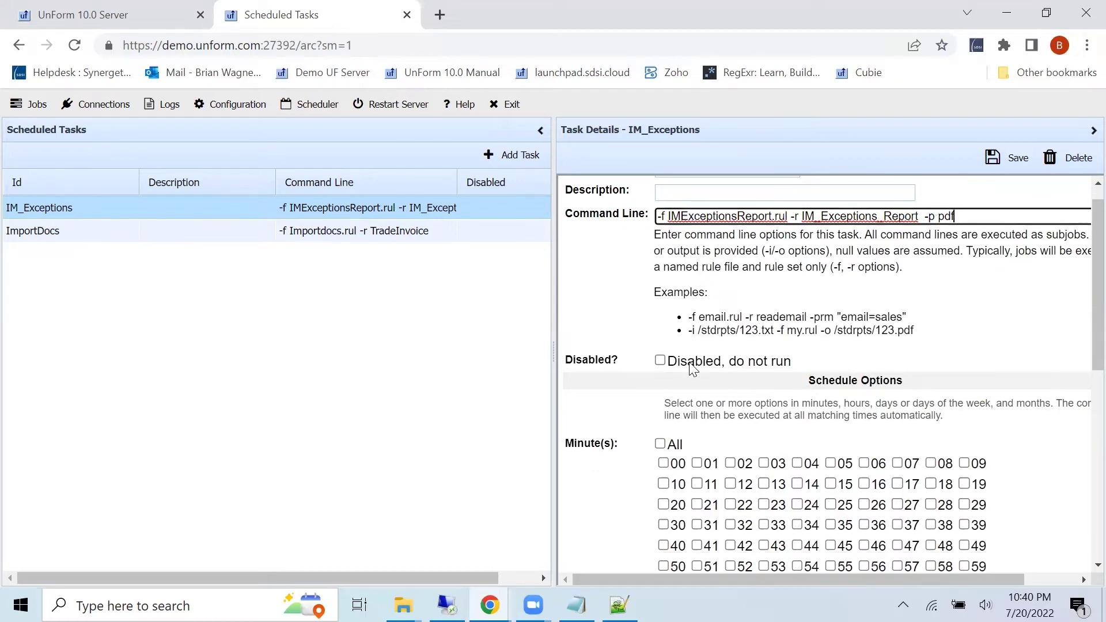
pyautogui.scroll(-2, 694, 369)
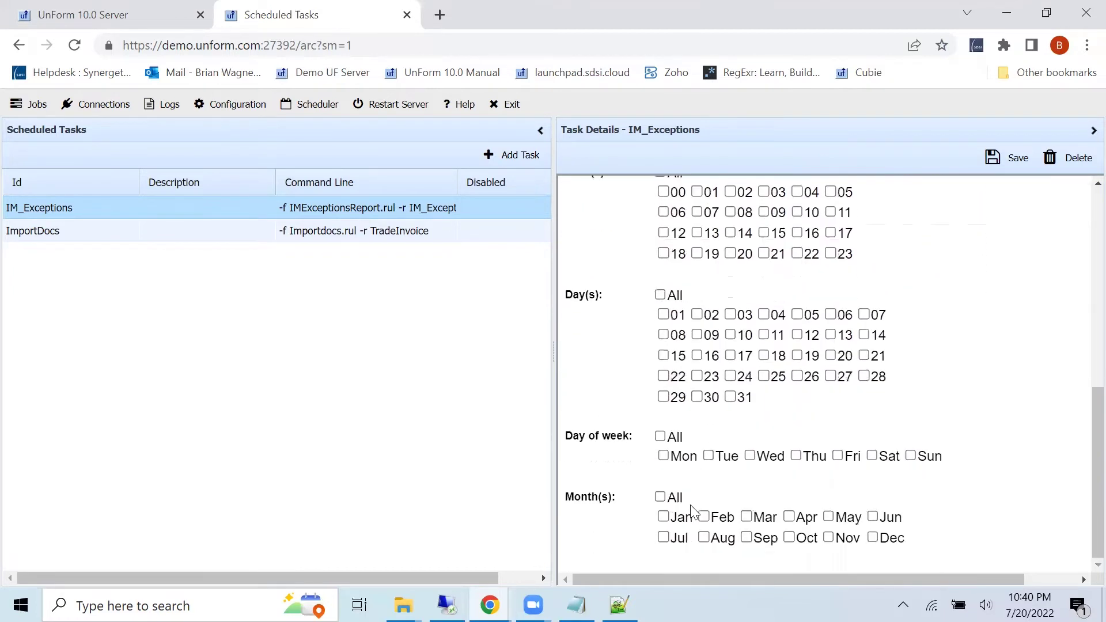
pyautogui.click(661, 498)
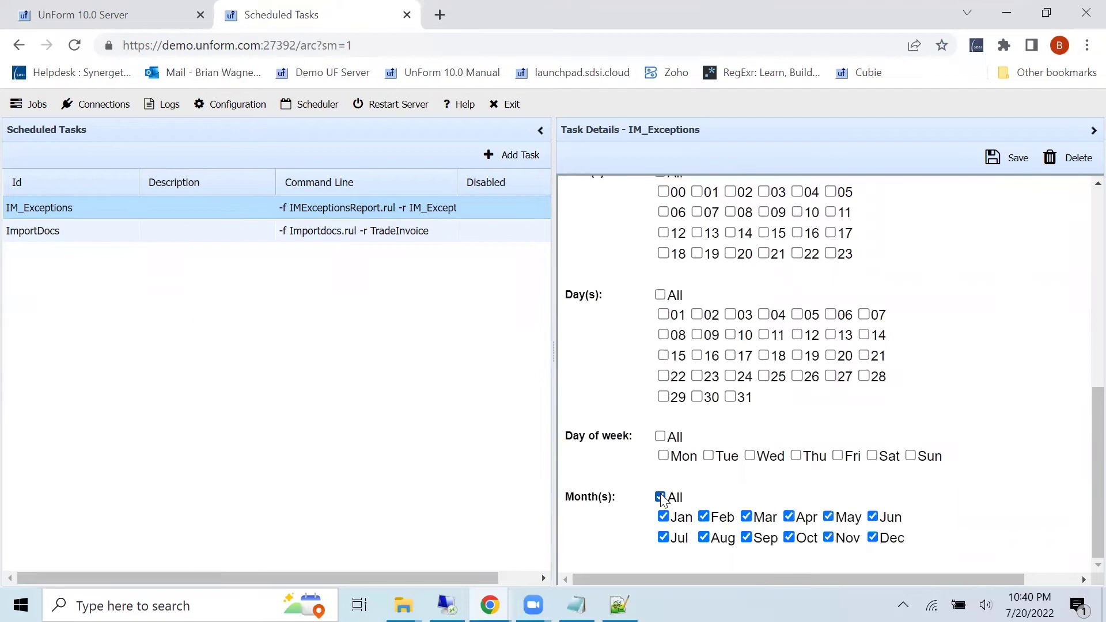
pyautogui.click(665, 457)
pyautogui.scroll(3, 714, 404)
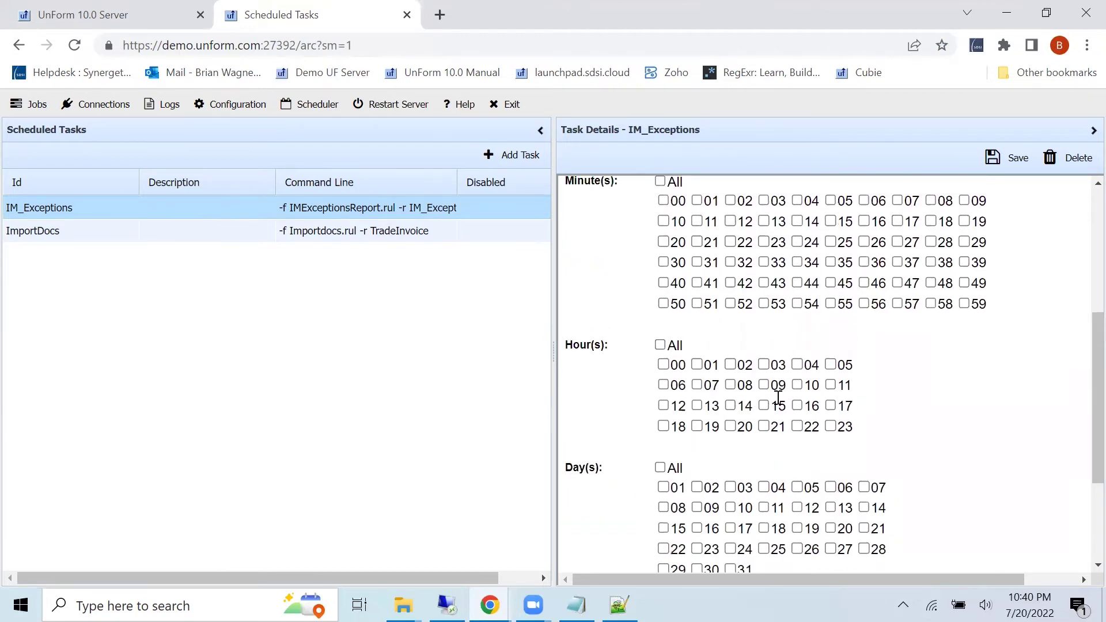
pyautogui.click(830, 406)
pyautogui.scroll(1, 974, 421)
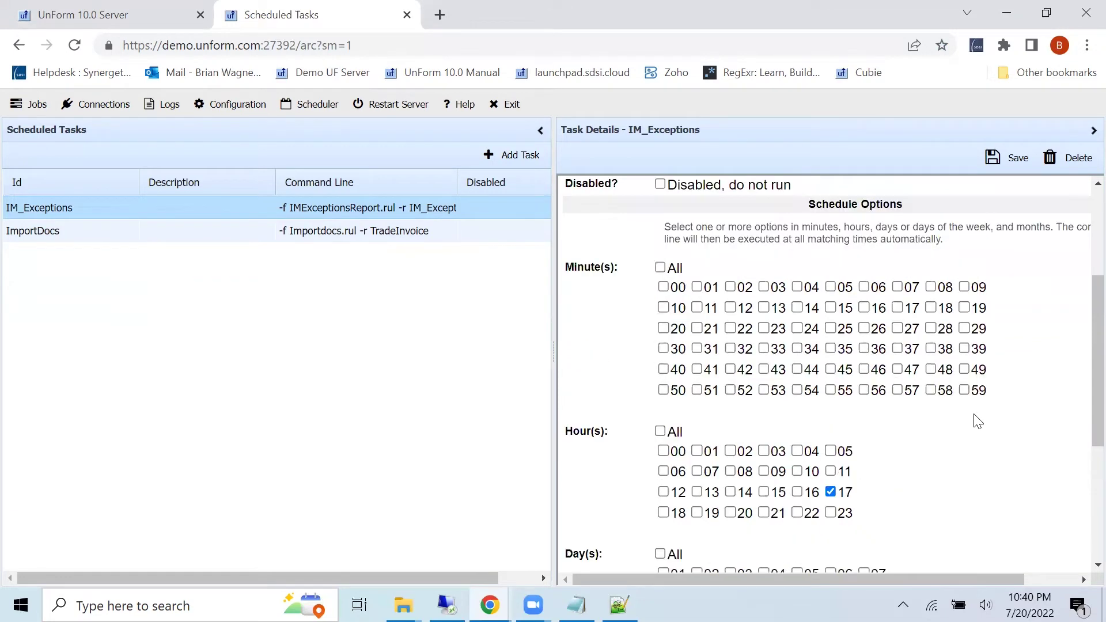
pyautogui.click(663, 349)
pyautogui.scroll(3, 951, 455)
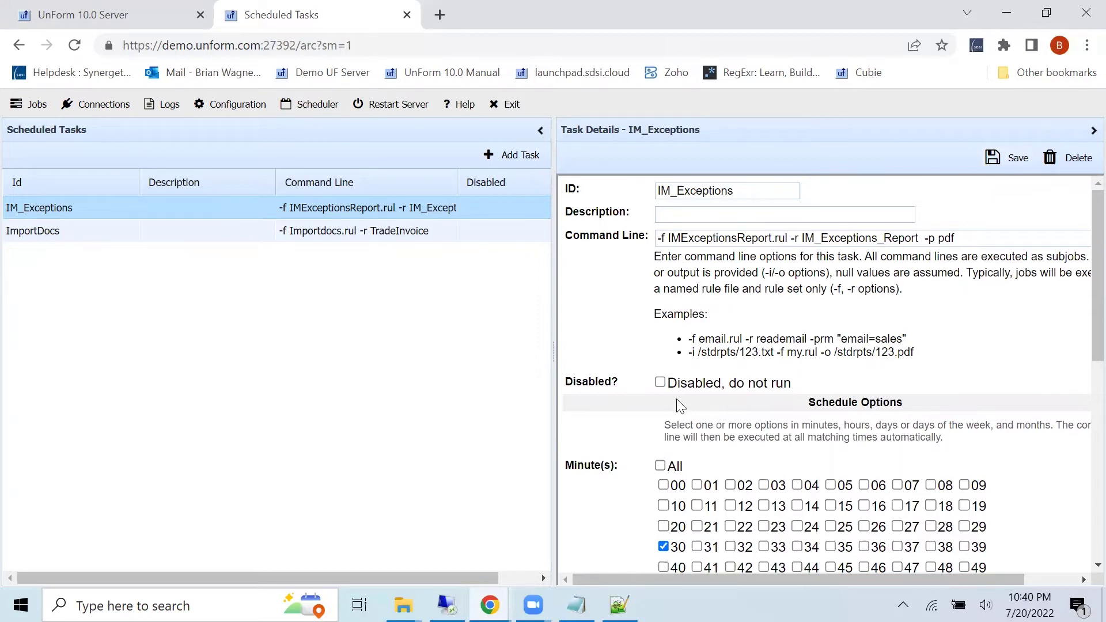
# Mark IM_Exceptions 'Disabled, do not run', save and confirm, then select ImportDocs
pyautogui.click(660, 384)
pyautogui.click(1012, 161)
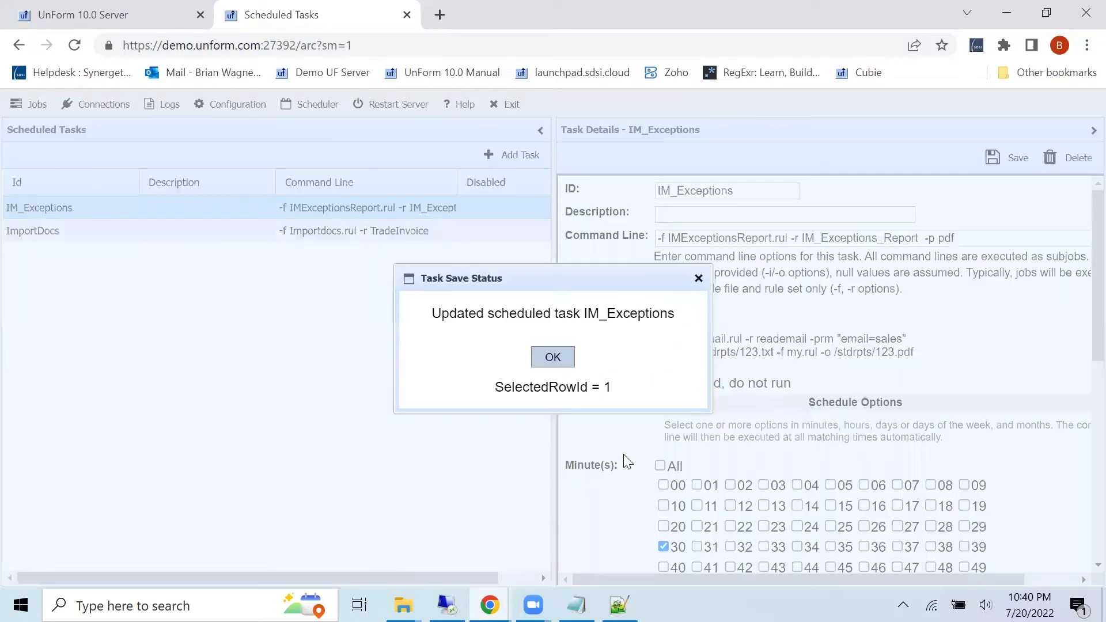
pyautogui.click(553, 357)
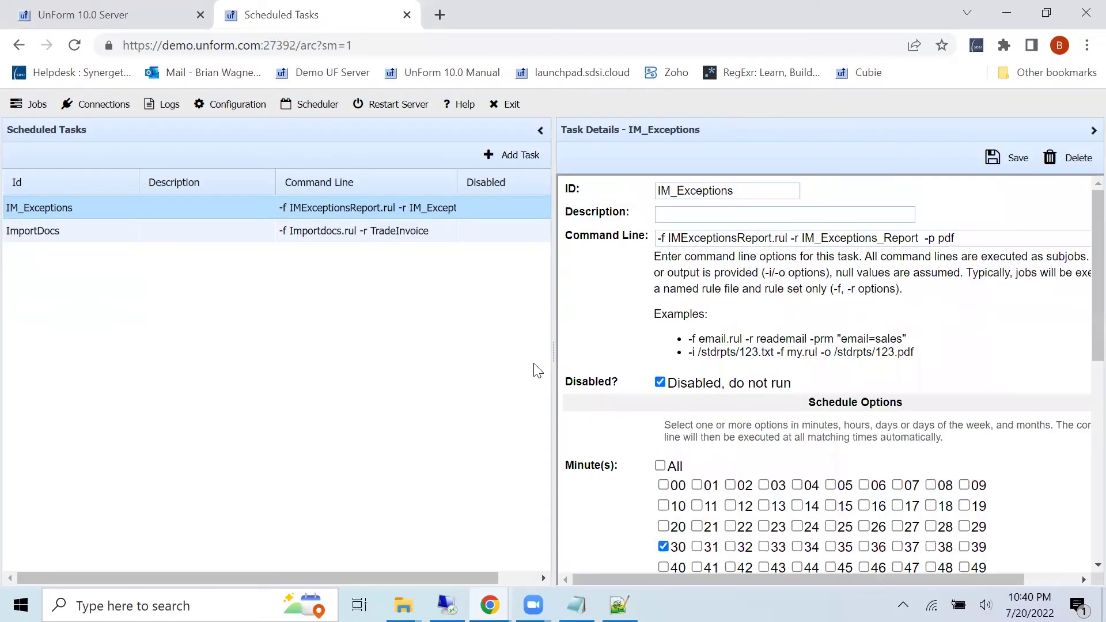
pyautogui.click(343, 235)
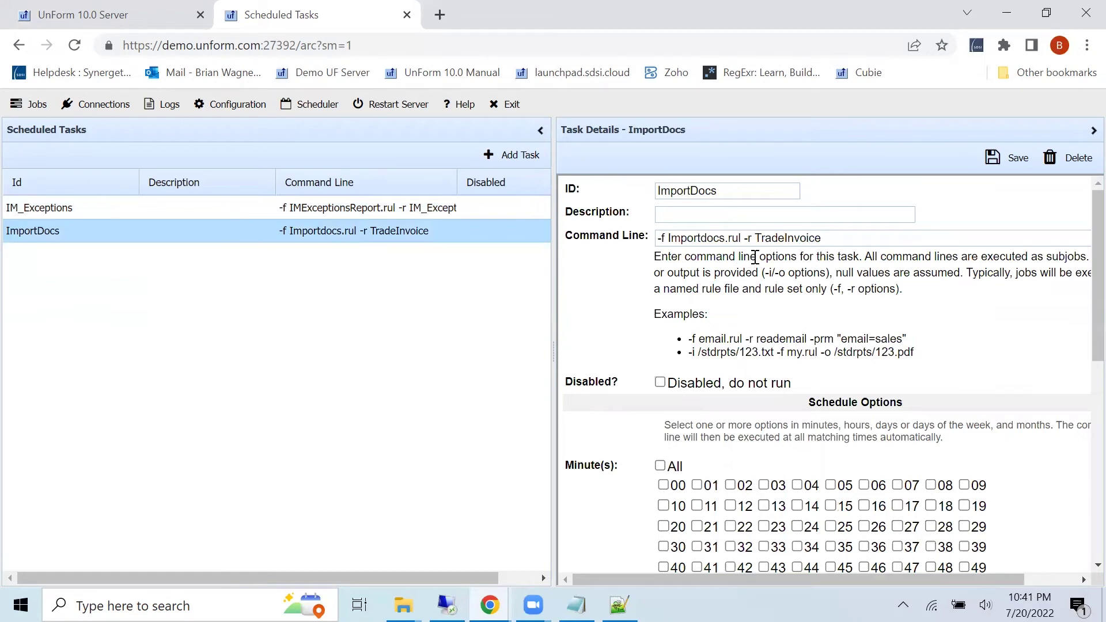
# Point out ImportDocs' rule file and TradeInvoice rule set, then tick All months, days and weekdays
pyautogui.moveTo(744, 240); pyautogui.dragTo(667, 240)
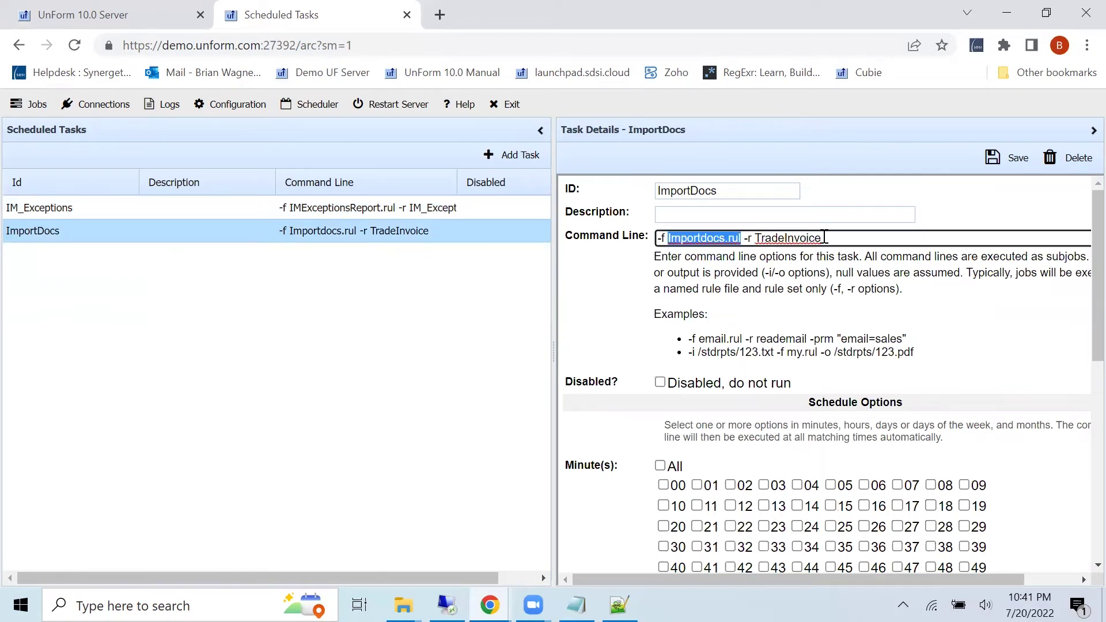
pyautogui.moveTo(824, 240); pyautogui.dragTo(757, 239)
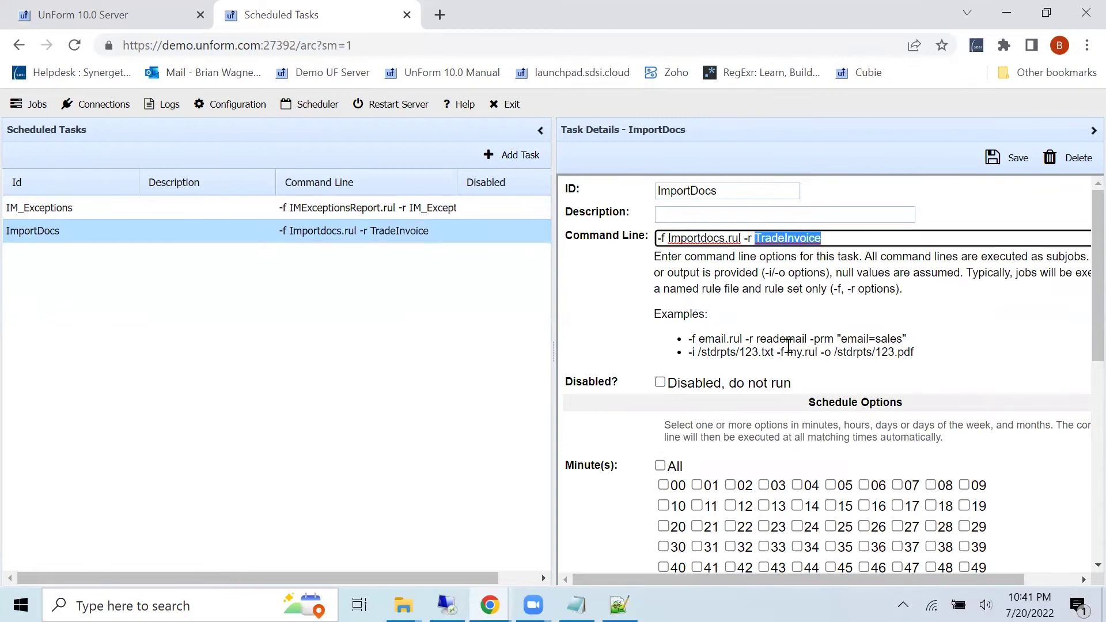
pyautogui.scroll(-7, 894, 420)
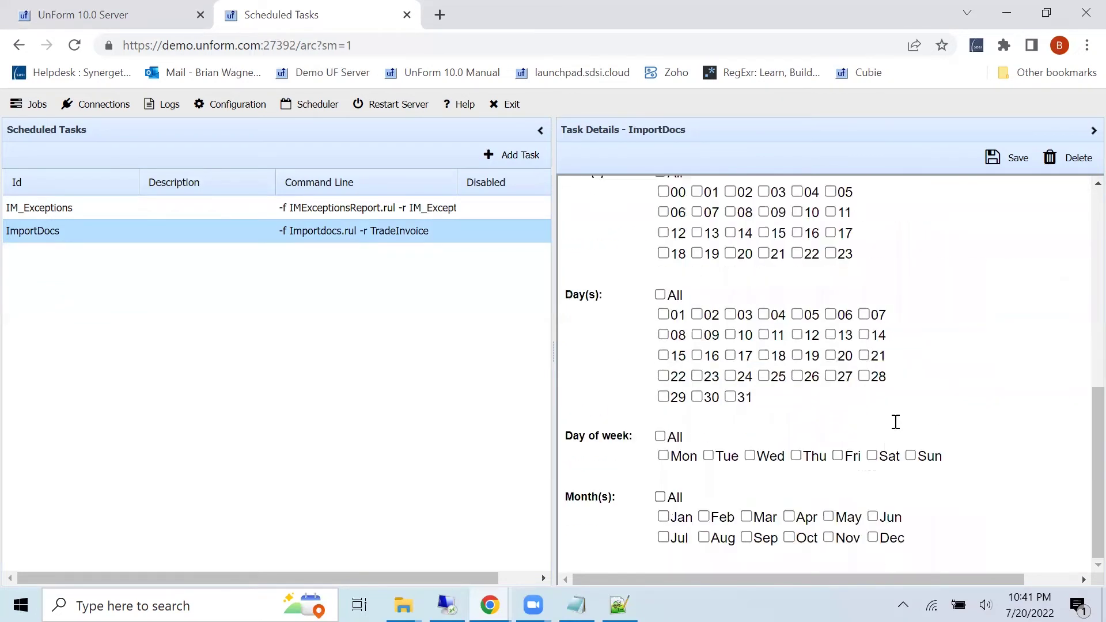
pyautogui.click(661, 496)
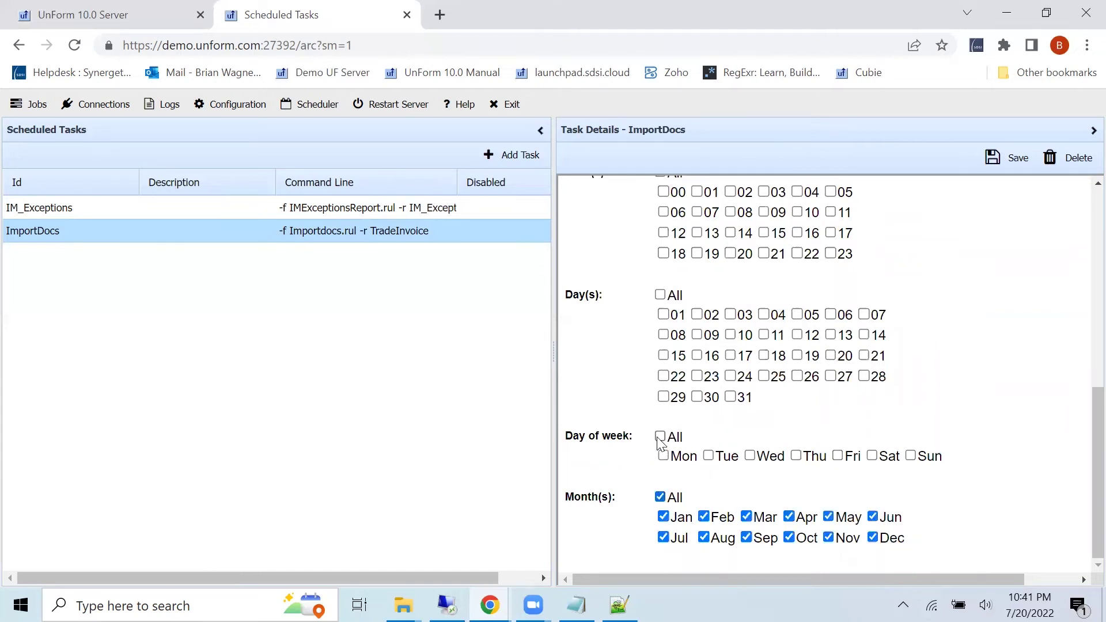
pyautogui.click(661, 294)
pyautogui.click(660, 436)
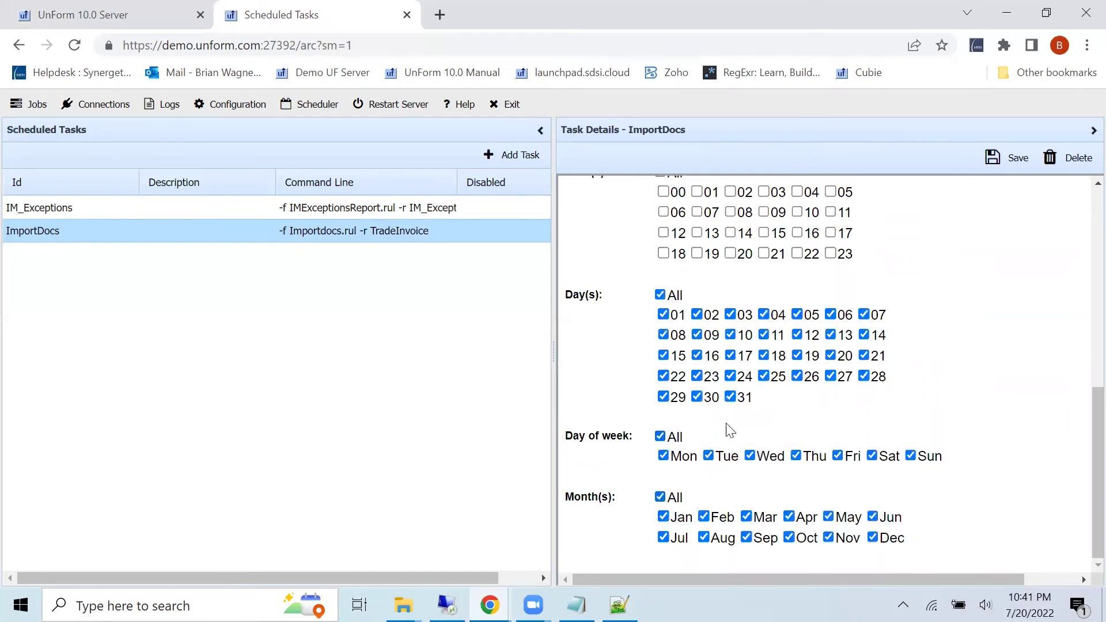
pyautogui.scroll(3, 727, 425)
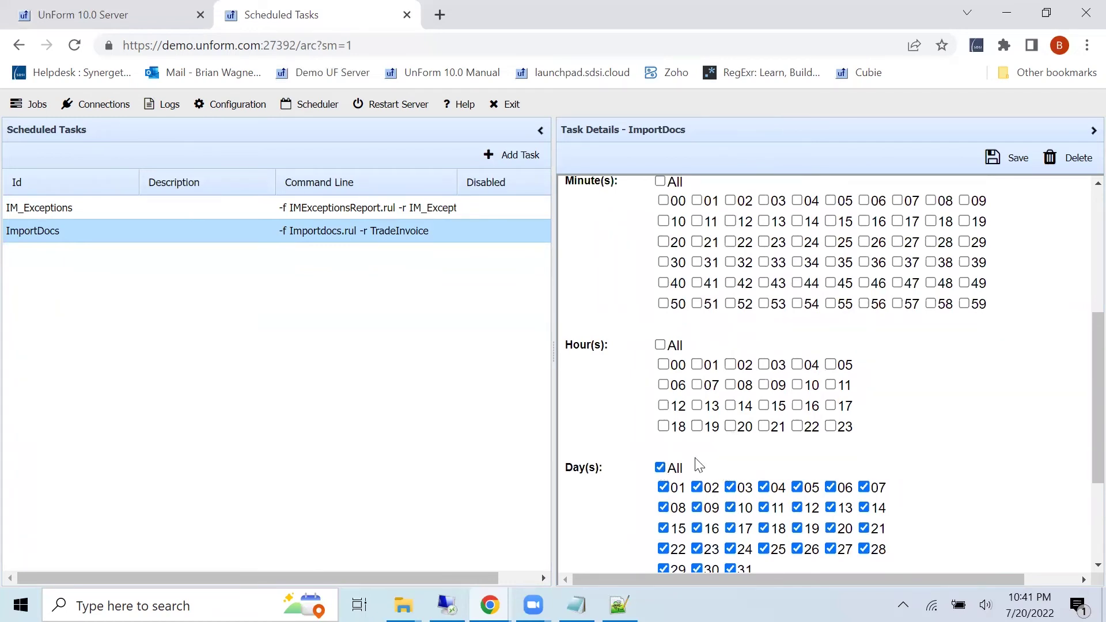
# Restrict ImportDocs' schedule to hour 17, minute 30, day 20 and July only
pyautogui.click(831, 407)
pyautogui.click(664, 263)
pyautogui.scroll(-3, 806, 403)
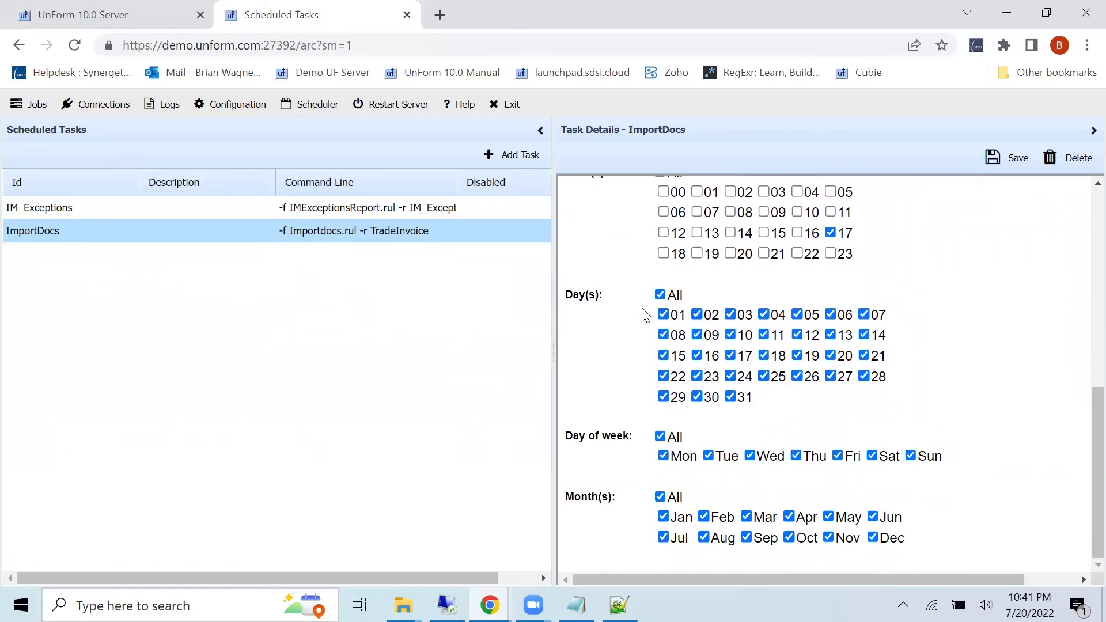
pyautogui.click(661, 295)
pyautogui.click(831, 356)
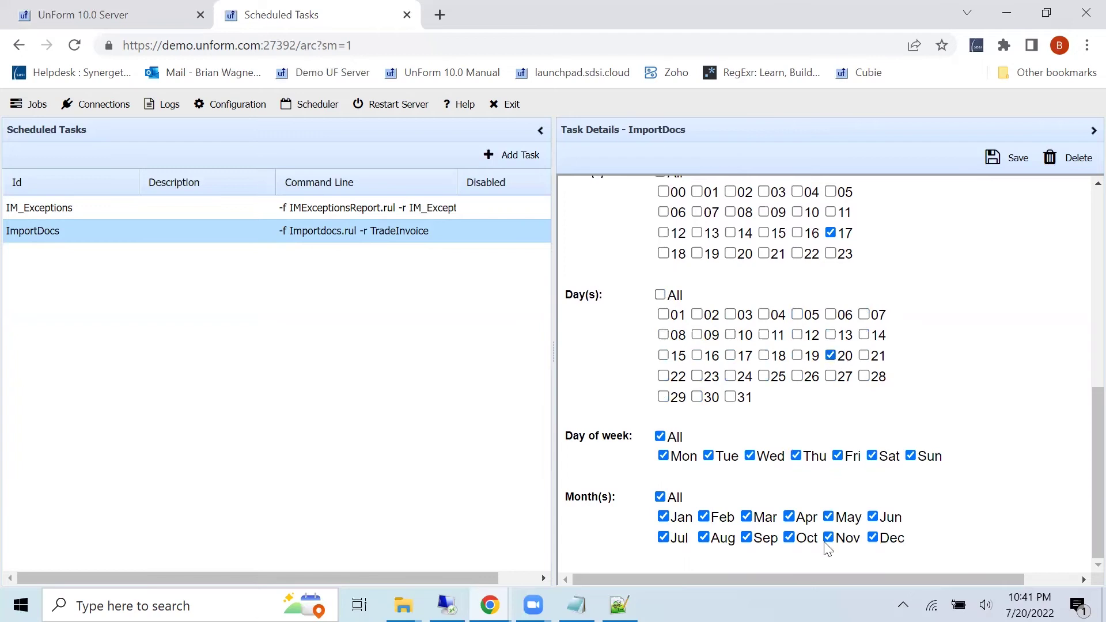
pyautogui.click(660, 496)
pyautogui.click(663, 539)
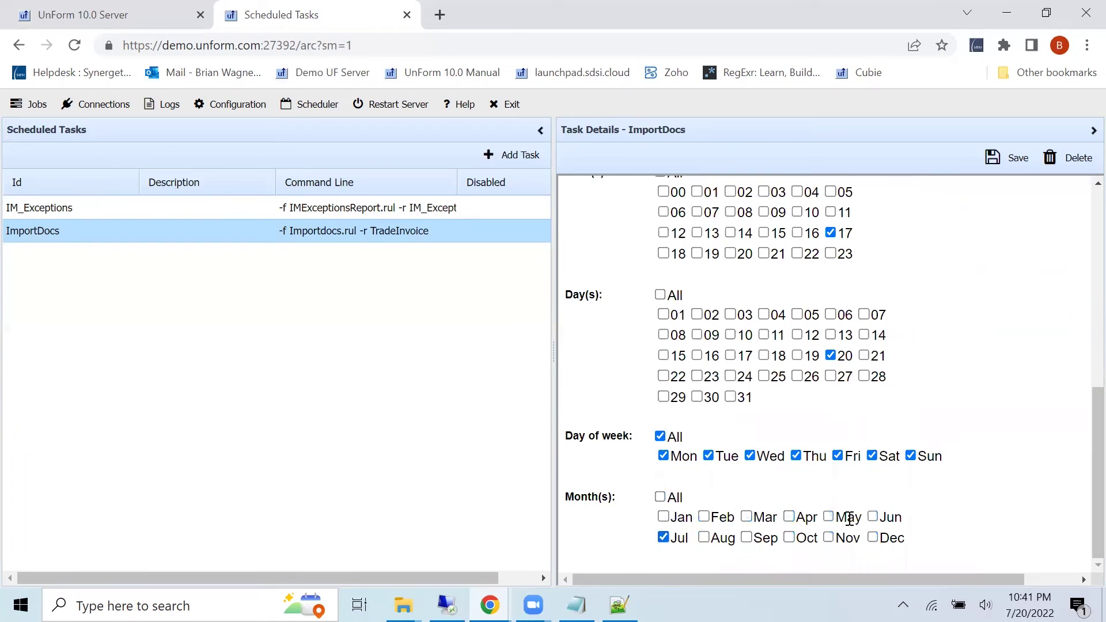
pyautogui.scroll(2, 951, 475)
pyautogui.scroll(4, 952, 474)
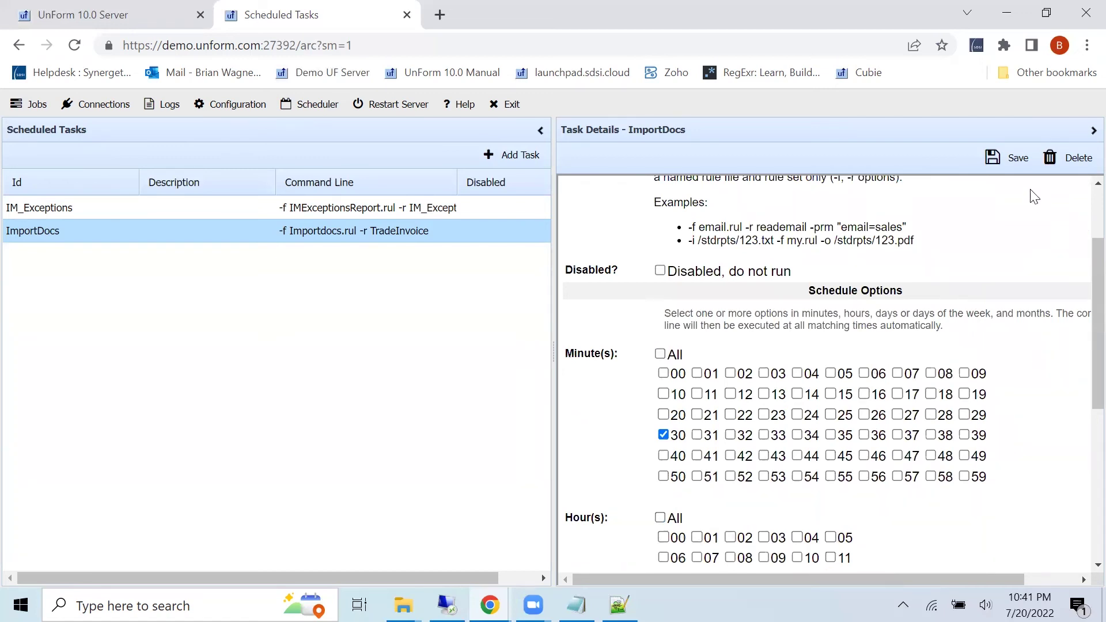
# Save the ImportDocs task with its July 20, 17:30 schedule
pyautogui.click(1015, 160)
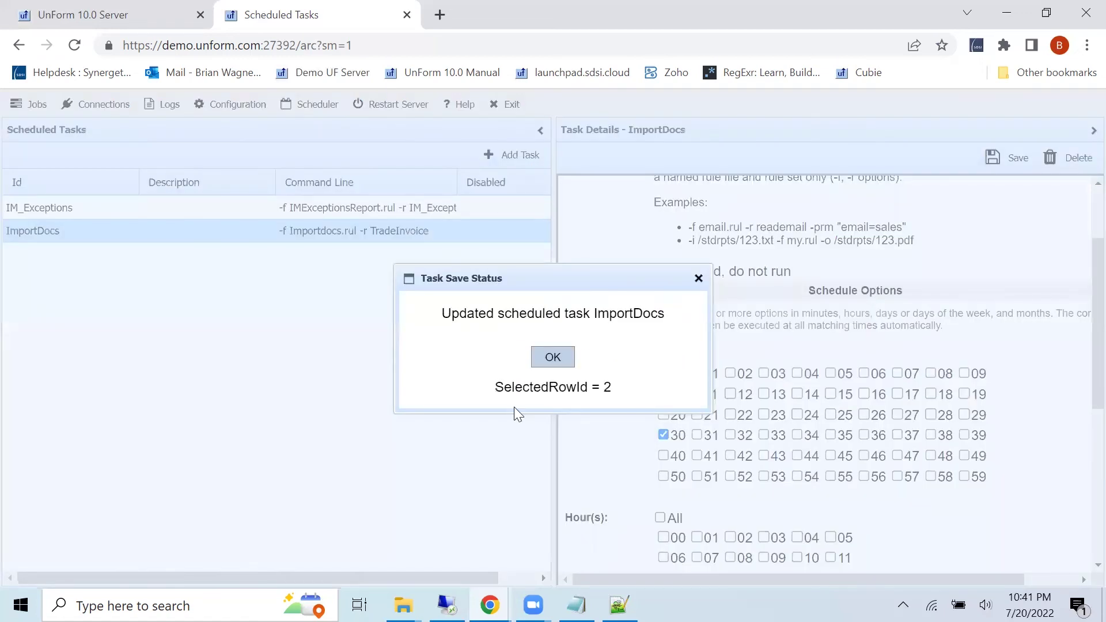
pyautogui.scroll(3, 612, 336)
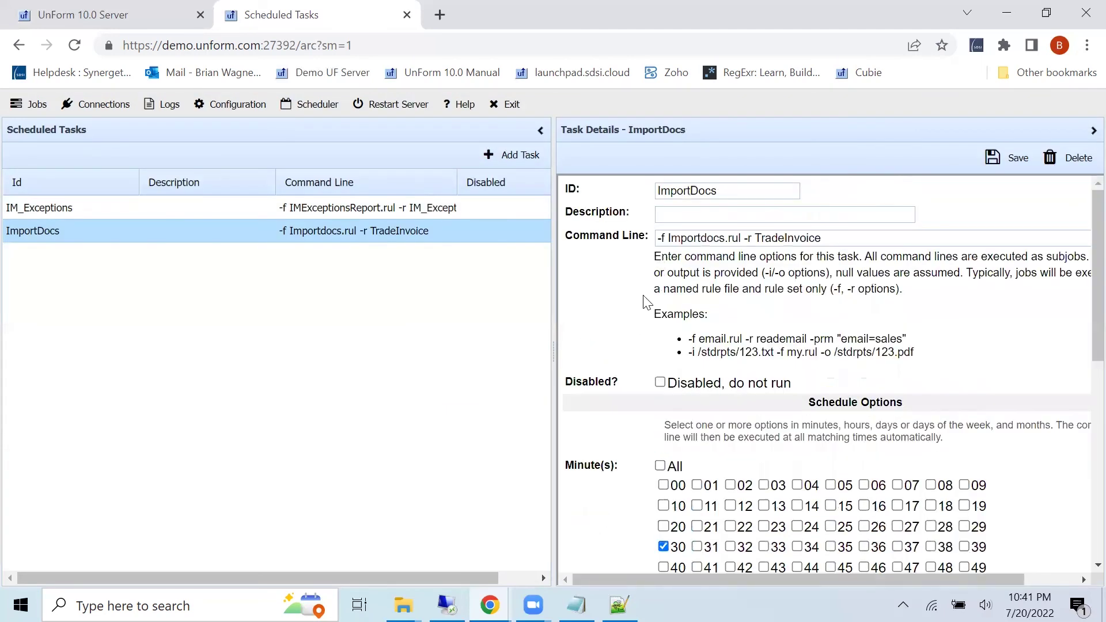